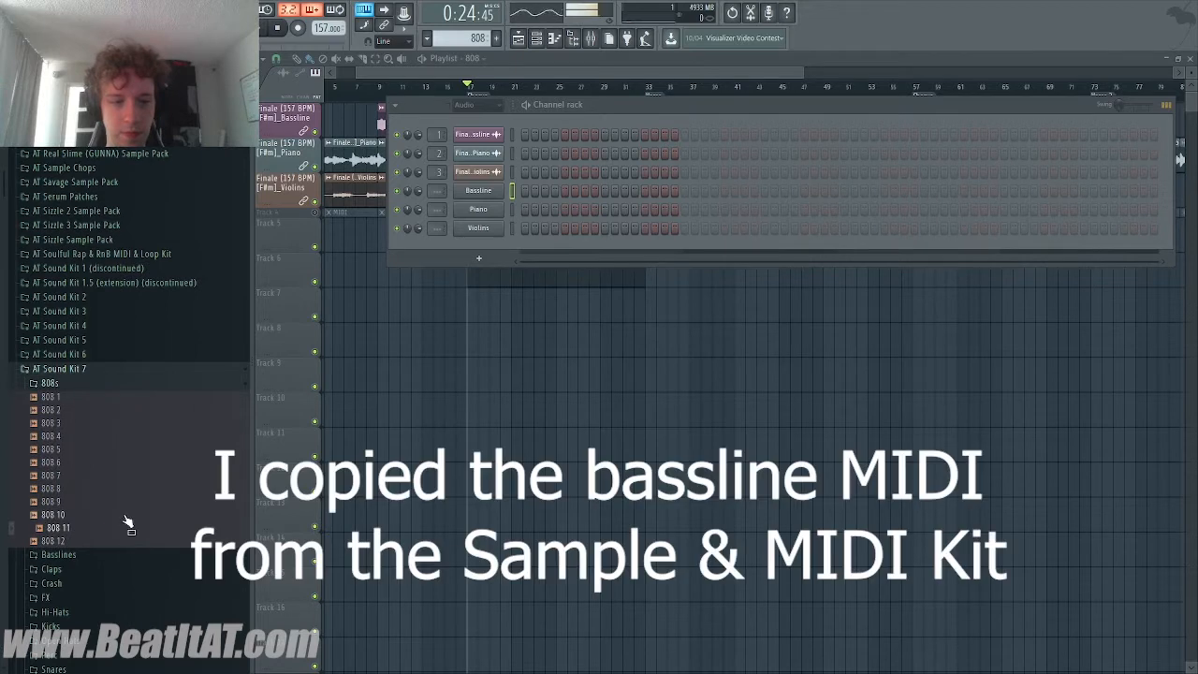
Add the 808 10 sample from AT Sound Kit 7 as a channel and open its piano roll
left_click_drag(508, 248, 508, 247)
right_click(507, 248)
left_click(525, 254)
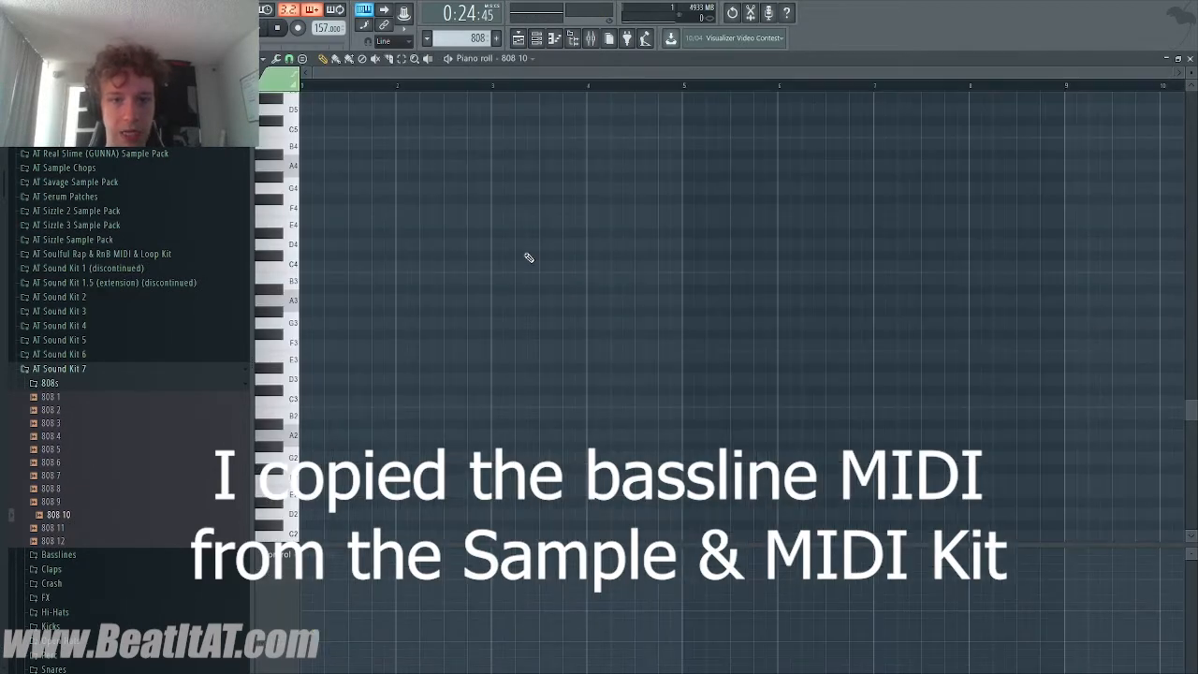
Paste the copied bassline notes into the 808 10 piano roll and transpose them by octaves so the first note sits on D5
key("ctrl+v")
key("ctrl+Up")
key("ctrl+Up")
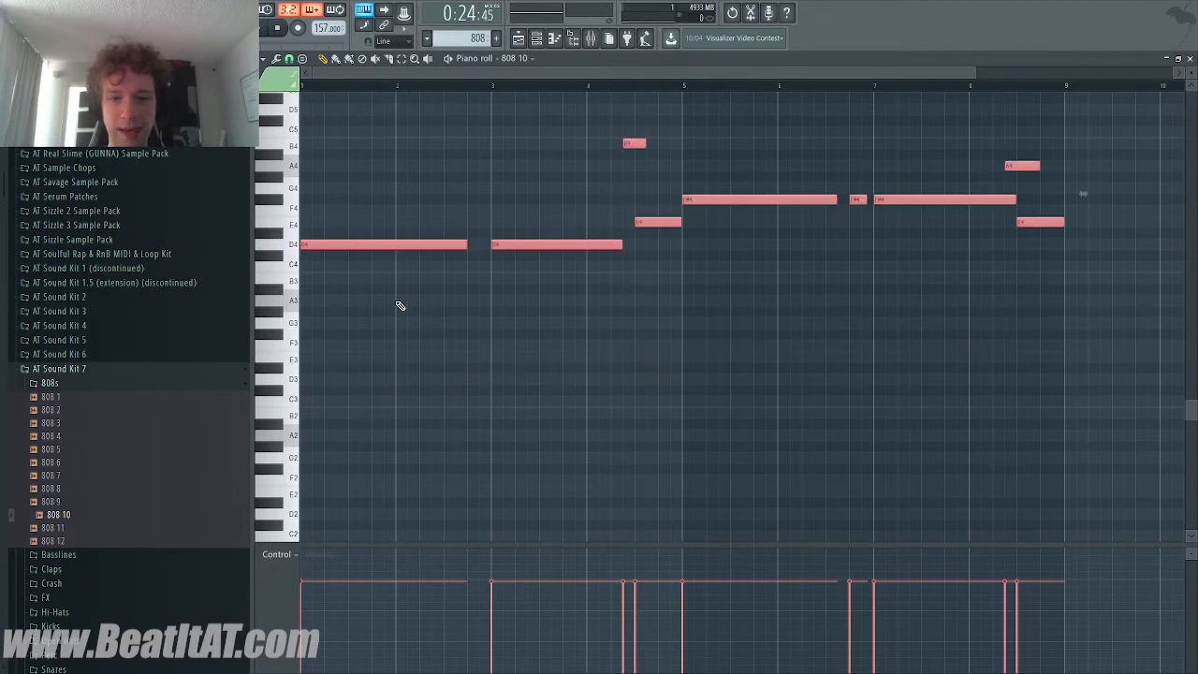
scroll(407, 300, "up", 5)
scroll(396, 366, "down", 2, "ctrl")
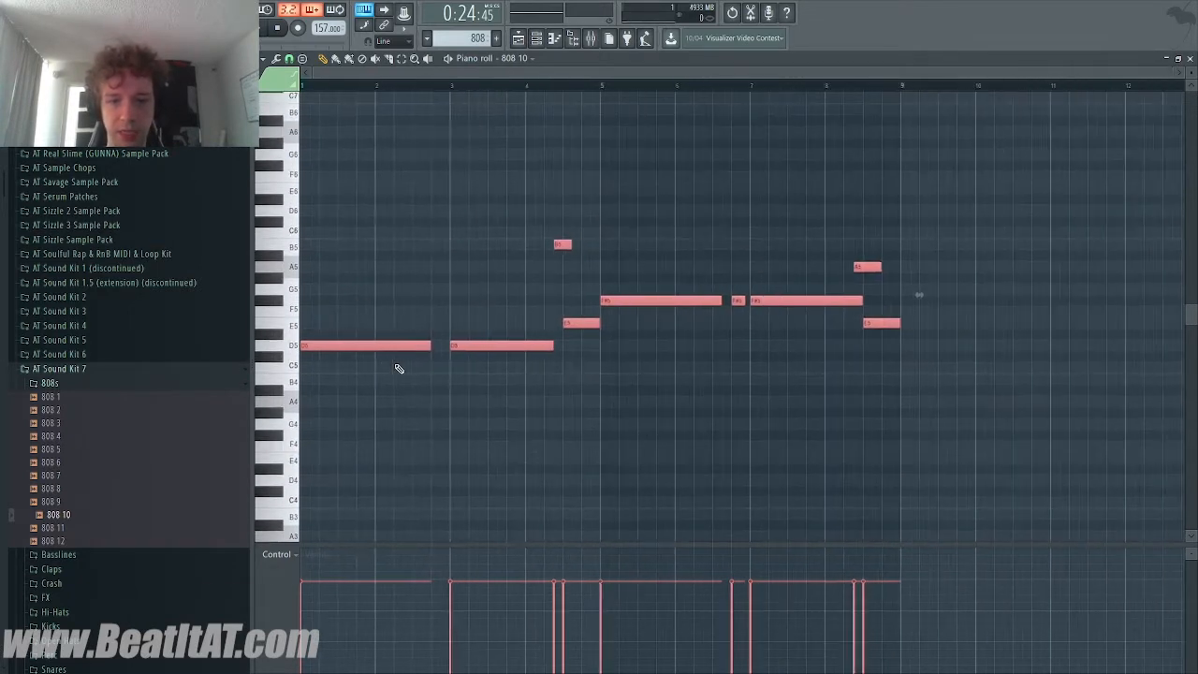
Select all the pasted notes, adjust their lengths to remove gaps and overlaps, and clear the selection
key("ctrl+a")
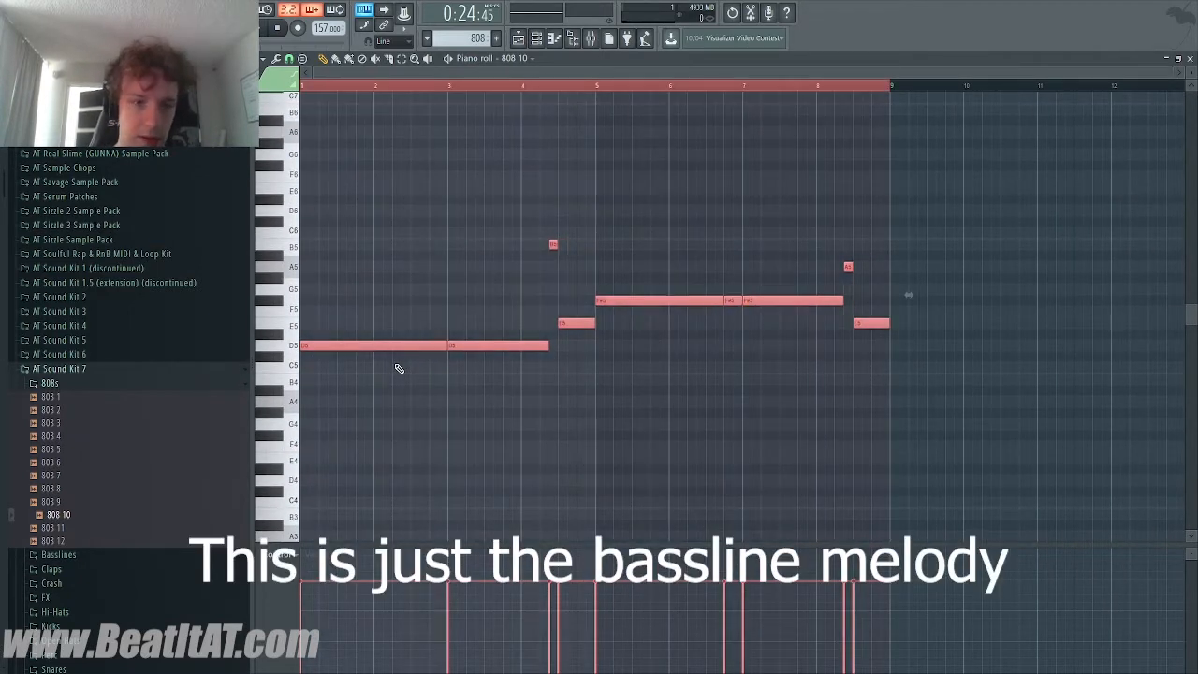
key("ctrl+d")
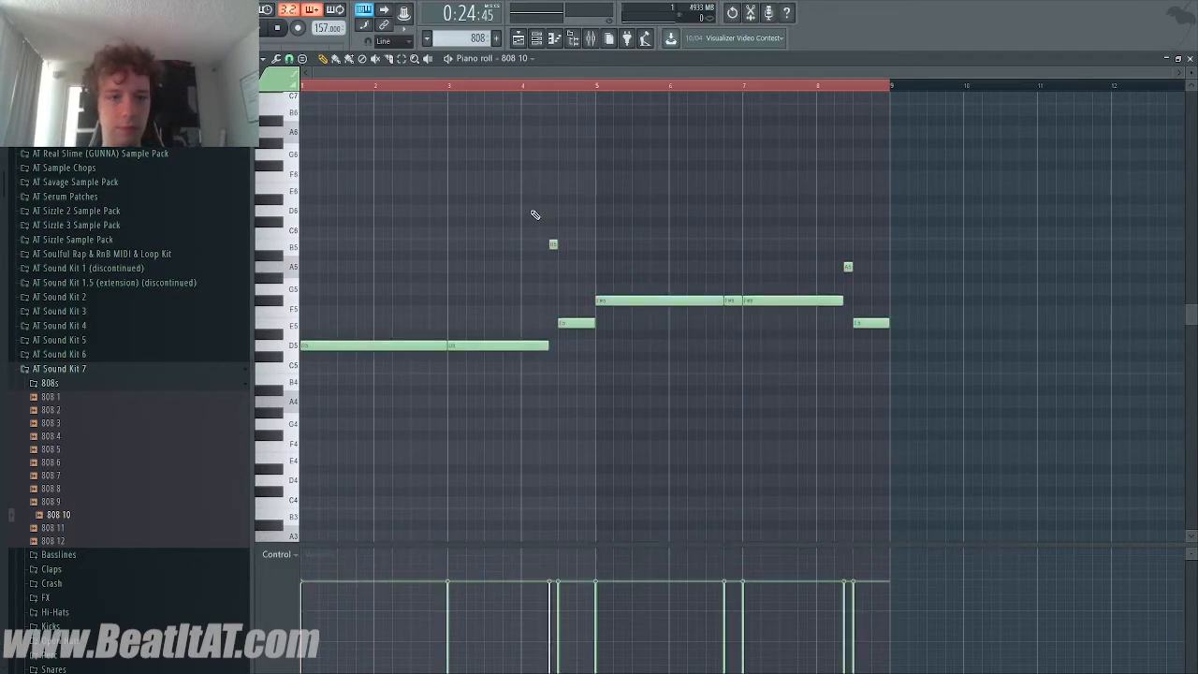
Play the 808 pattern and slice additional hits into the two long D5 notes and the E5 note before bar 5
key("Escape")
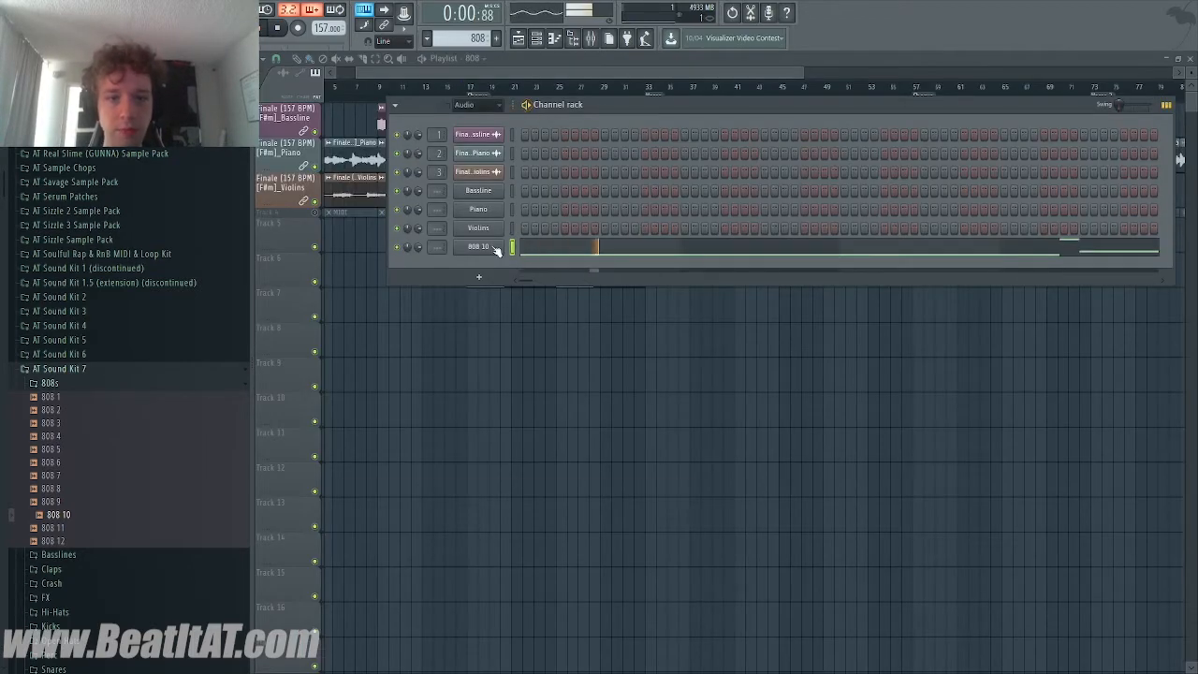
left_click(496, 250)
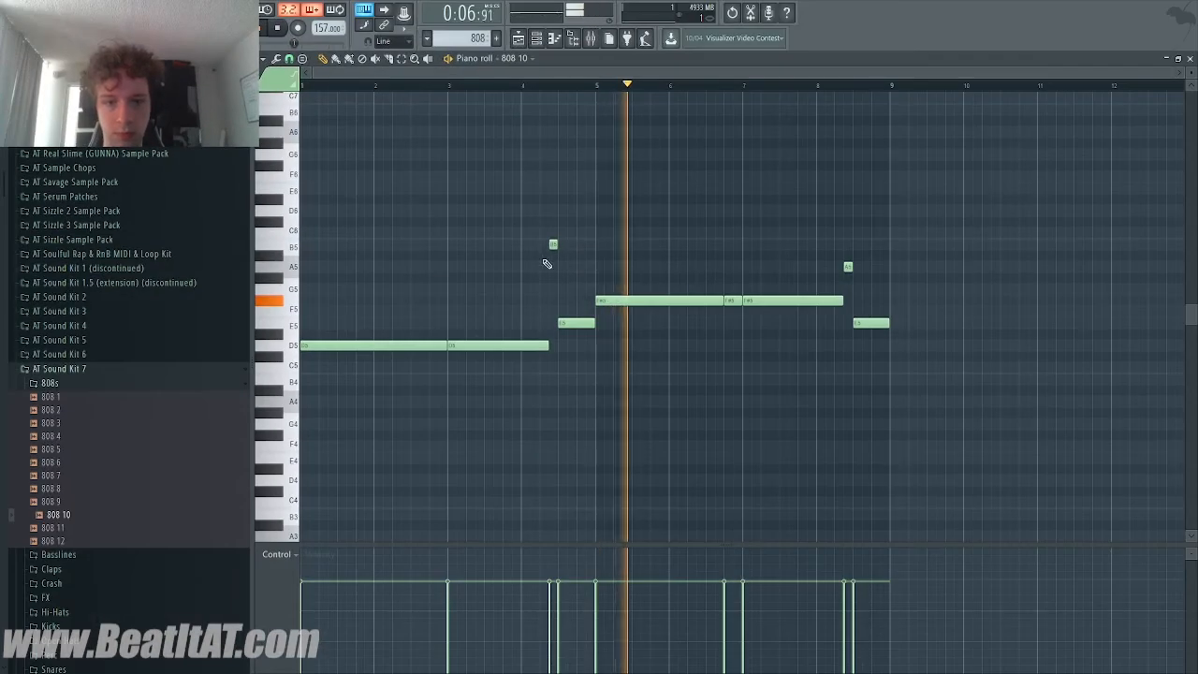
key("space")
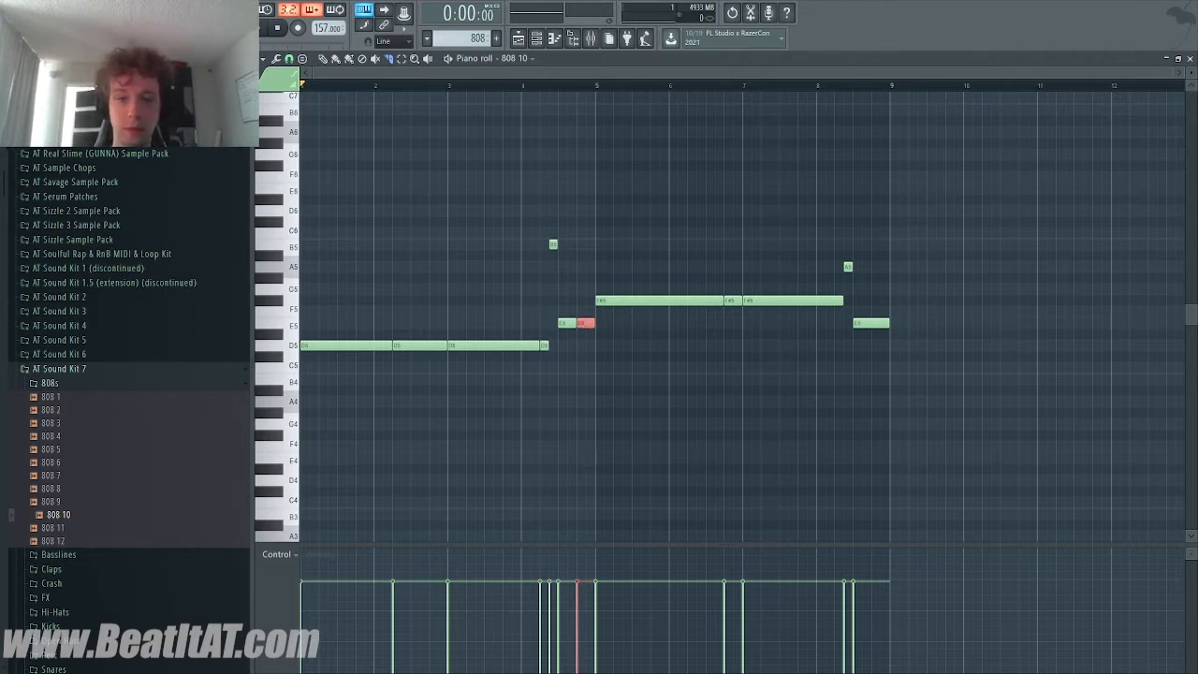
Return to the playlist, select the first Chorus section as the loop range and play it
key("F7")
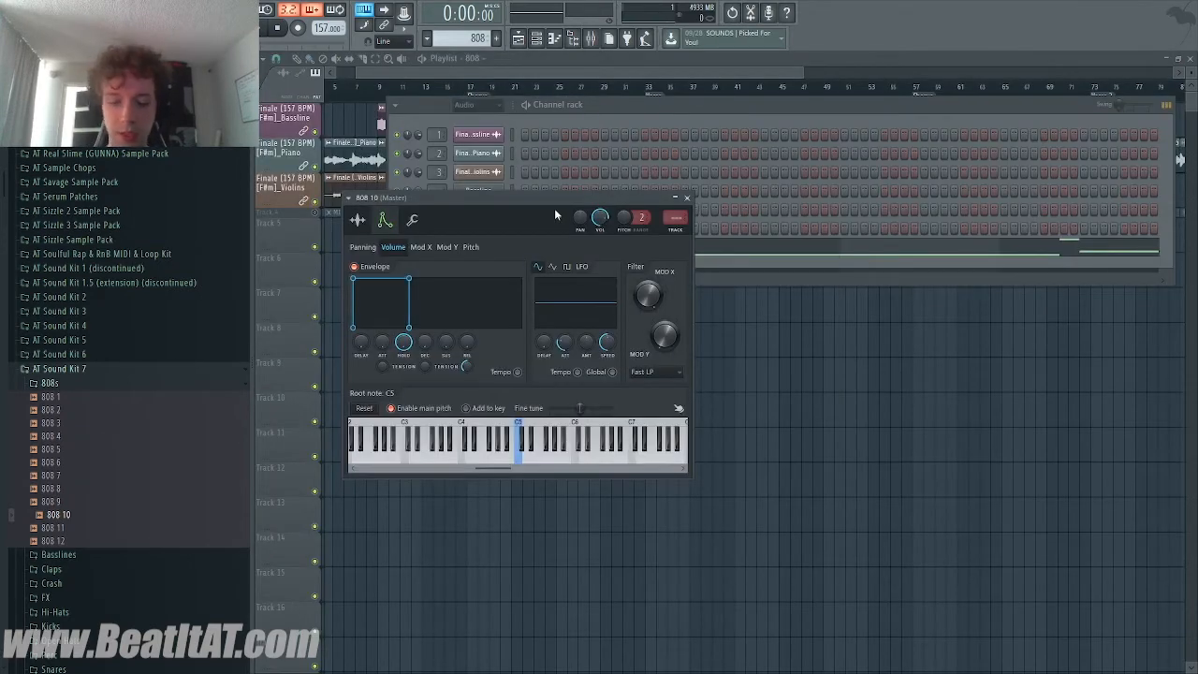
left_click(549, 79)
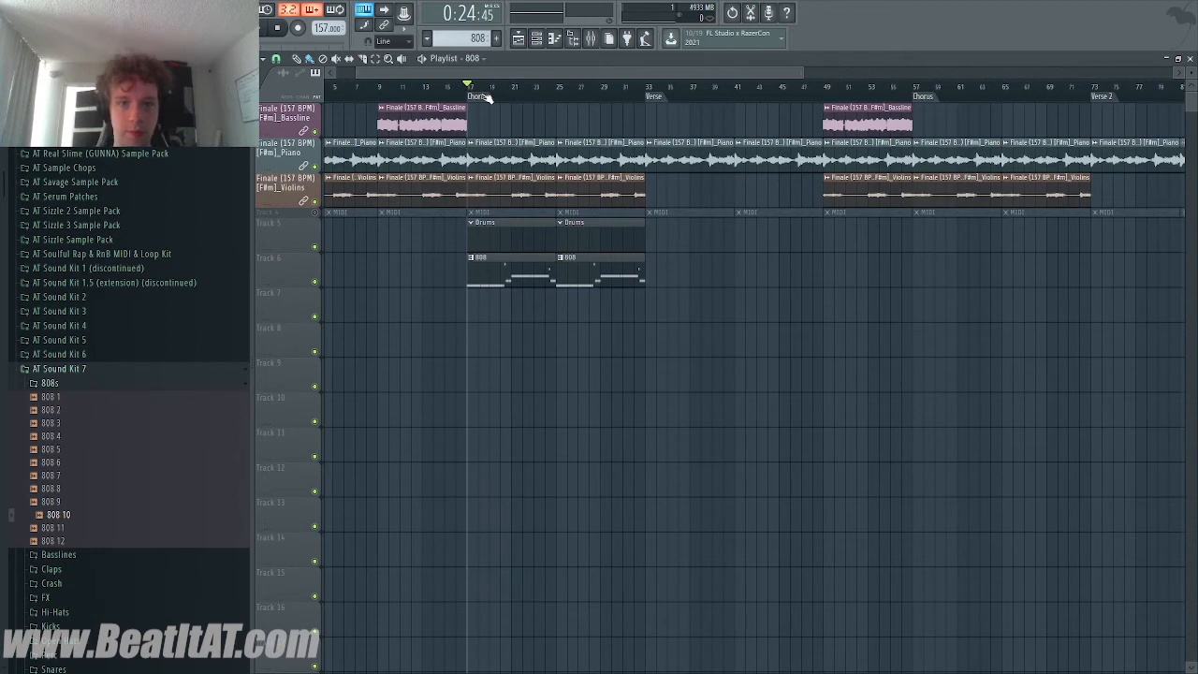
left_click(491, 96)
key("space")
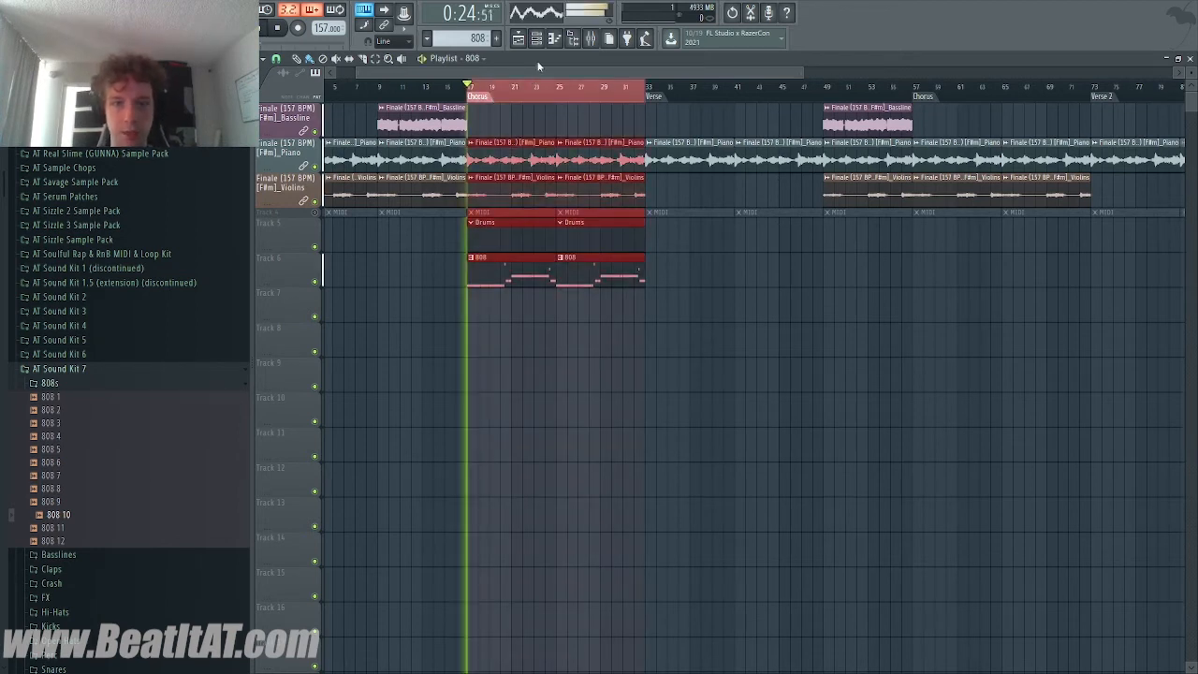
Reopen the 808 10 piano roll and slice the two long F#5 notes and the final E5 note into extra hits during playback
left_click(543, 45)
left_click(545, 249)
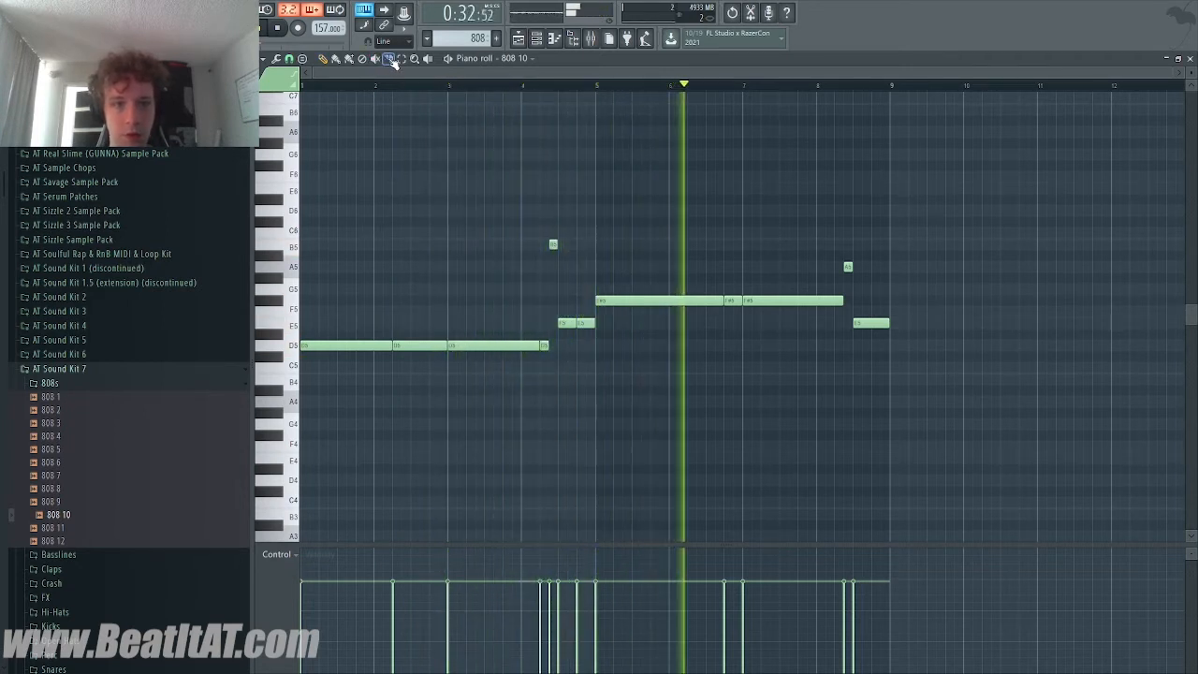
left_click_drag(687, 289, 653, 312)
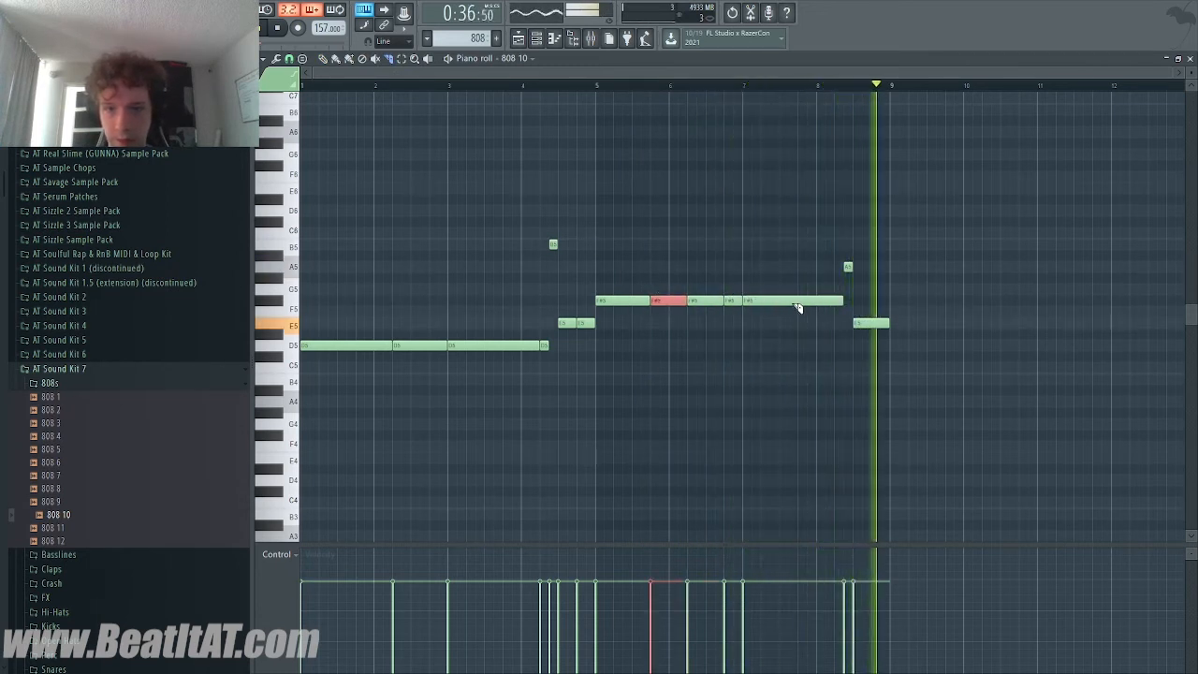
left_click_drag(837, 309, 878, 321)
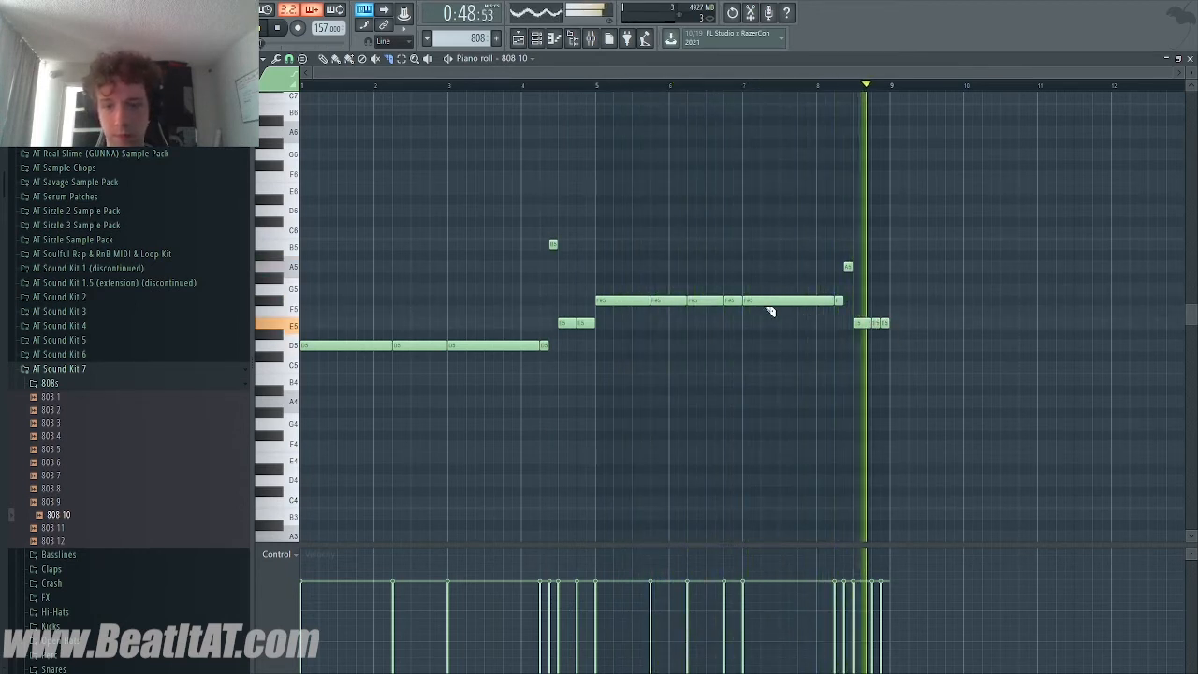
Slice the F#5 note starting at bar 5 into two shorter hits and audition the part from bar 5
left_click(602, 90)
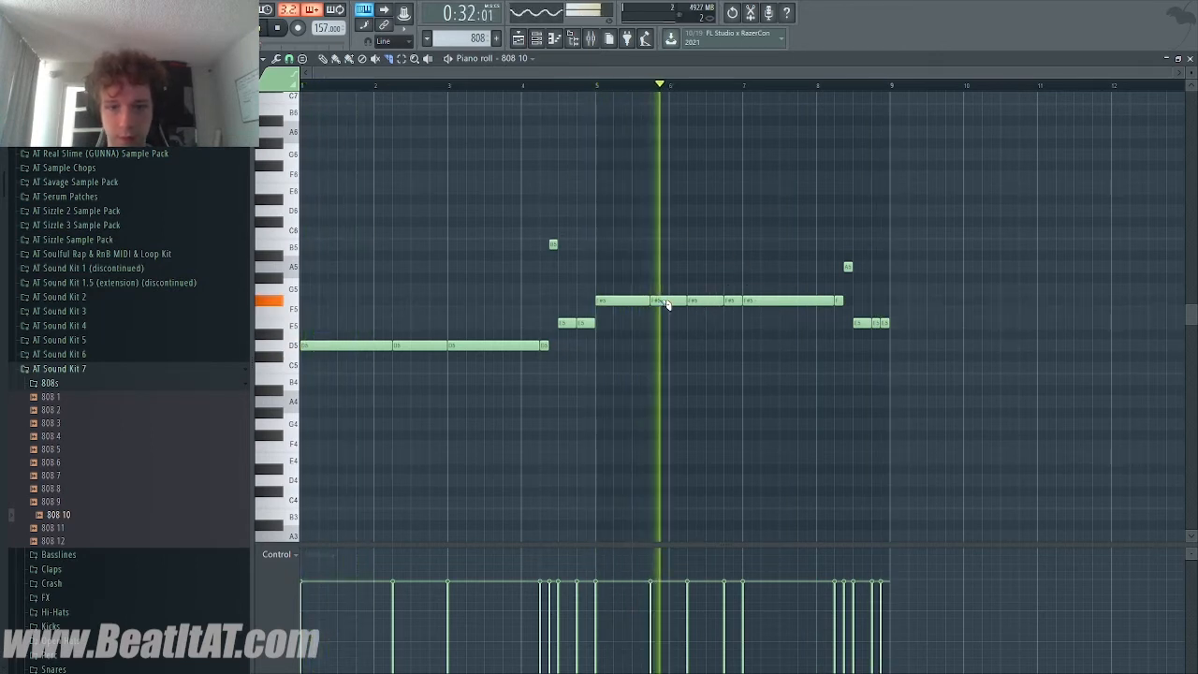
key("space")
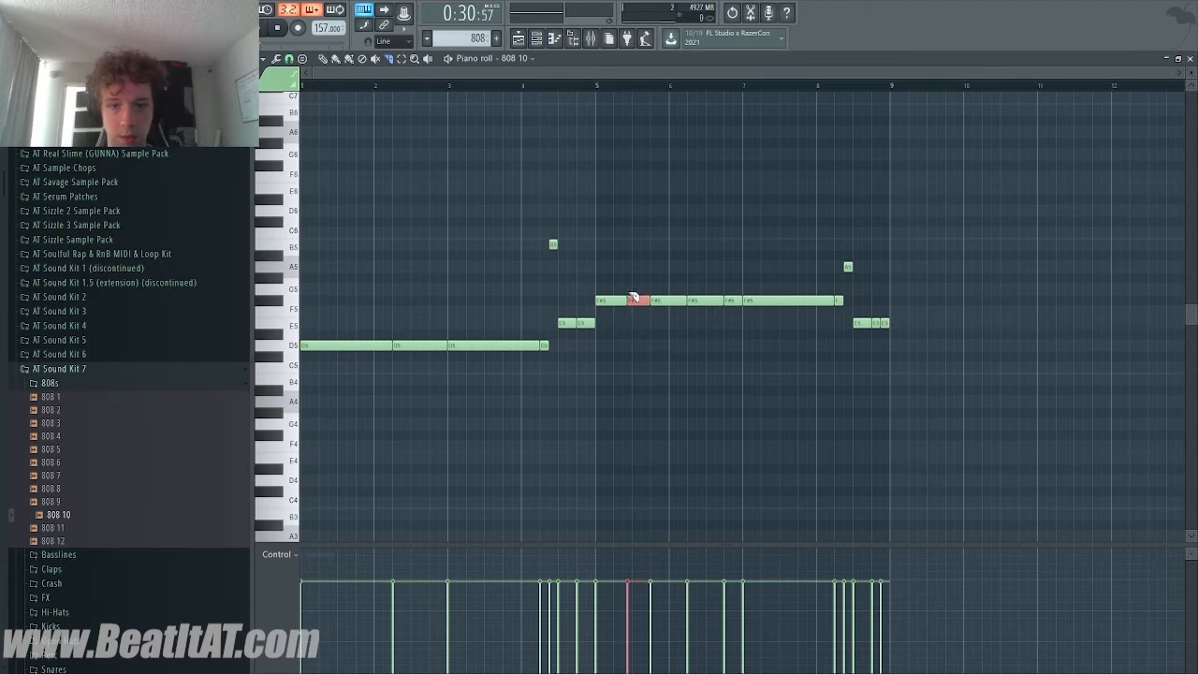
left_click(622, 302)
key("space")
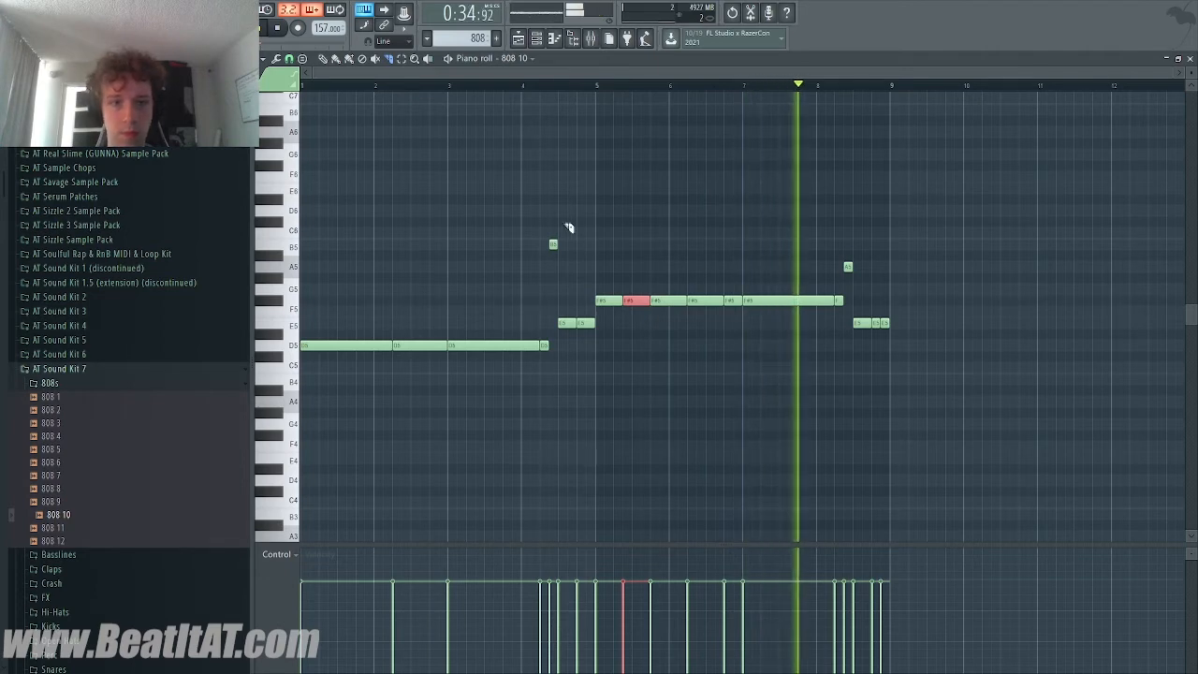
key("Escape")
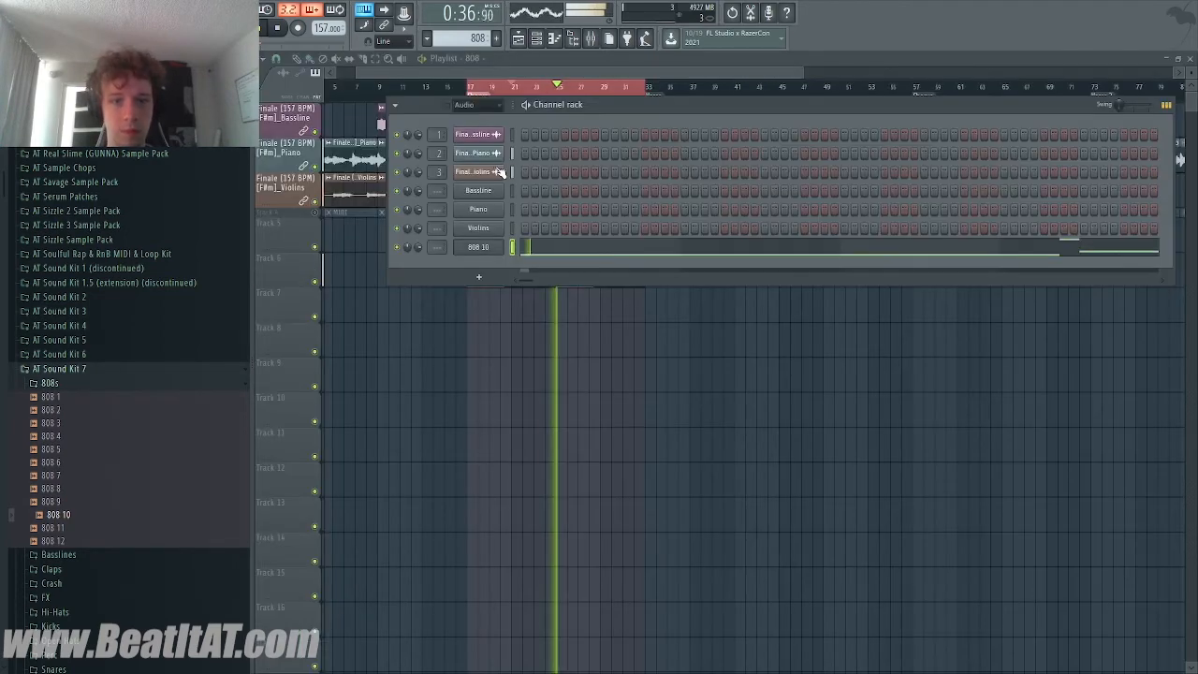
key("space")
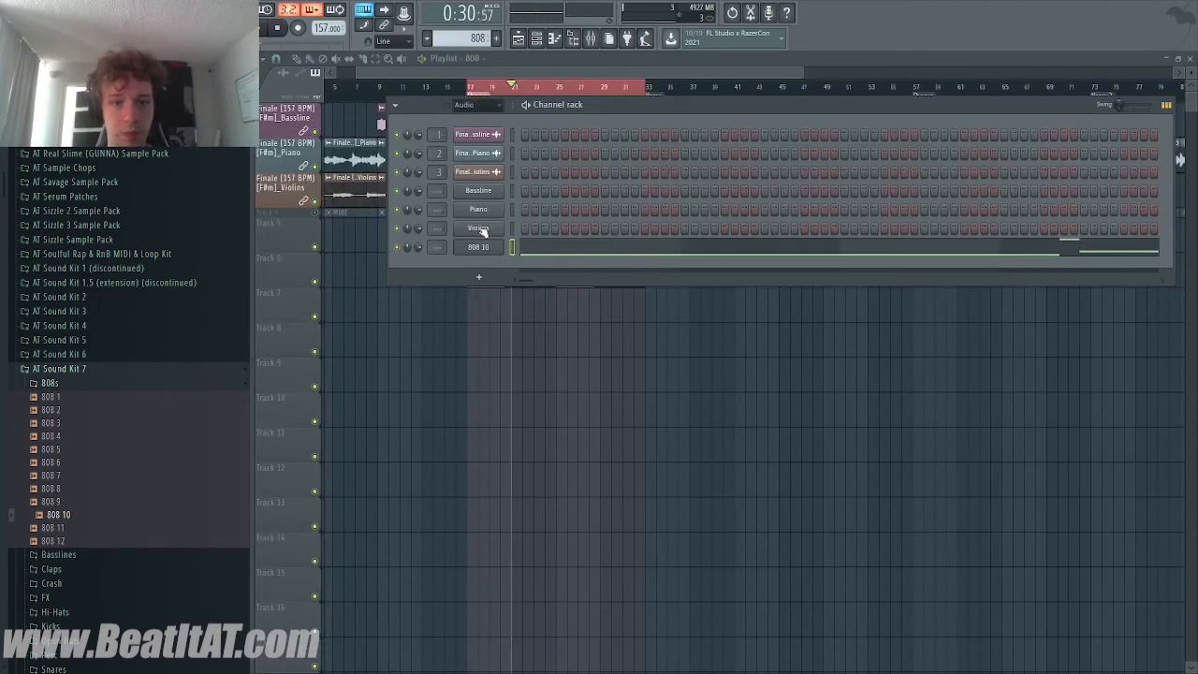
Set the root note of the piano roll's scale highlighting to F#
left_click(538, 245)
left_click(267, 61)
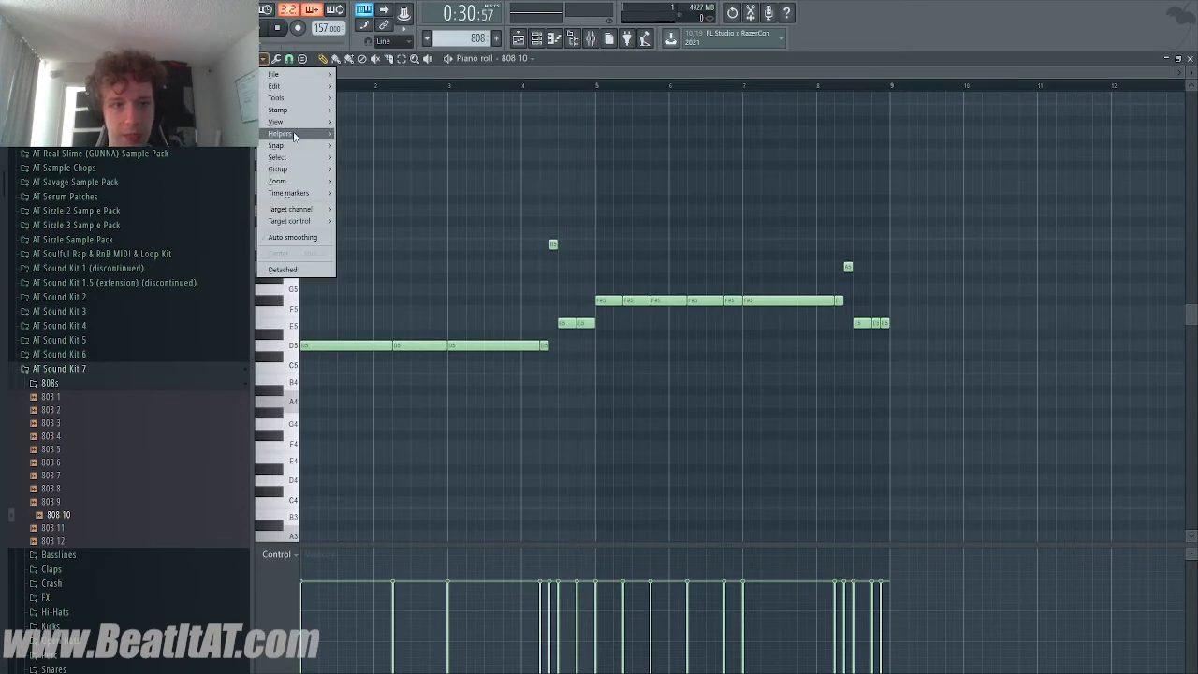
mouse_move(286, 133)
mouse_move(454, 148)
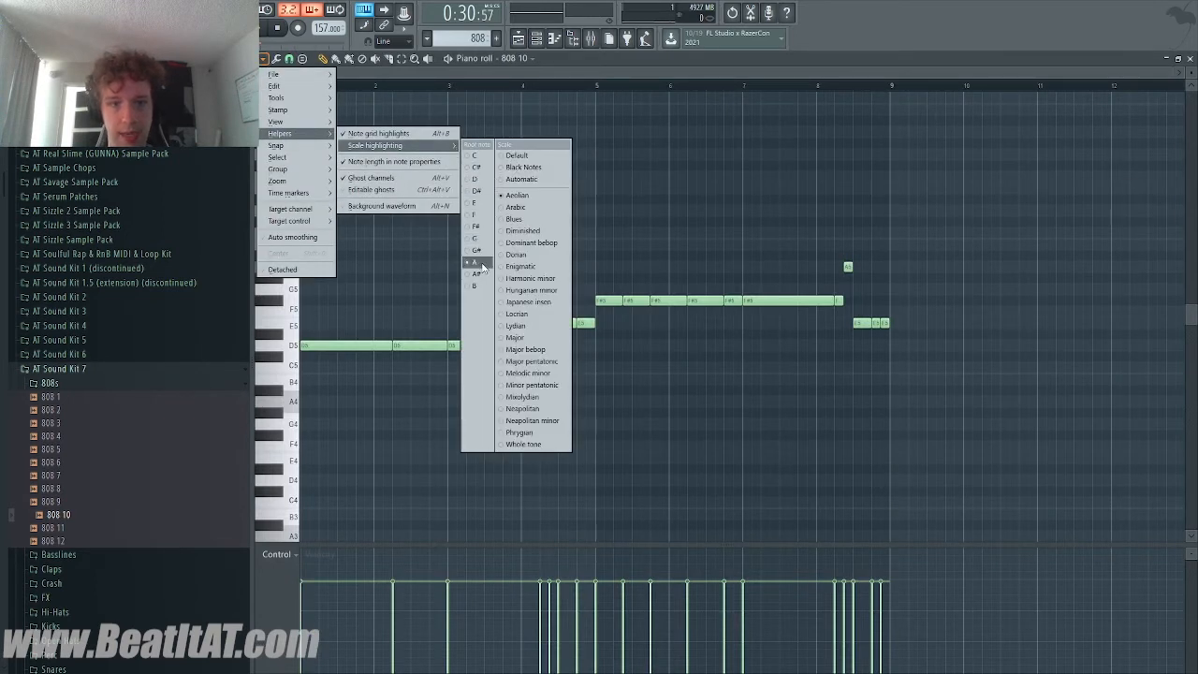
left_click(480, 228)
Audition from bar 5 and move the F#5 note shortly after bar 6 up to A5
key("space")
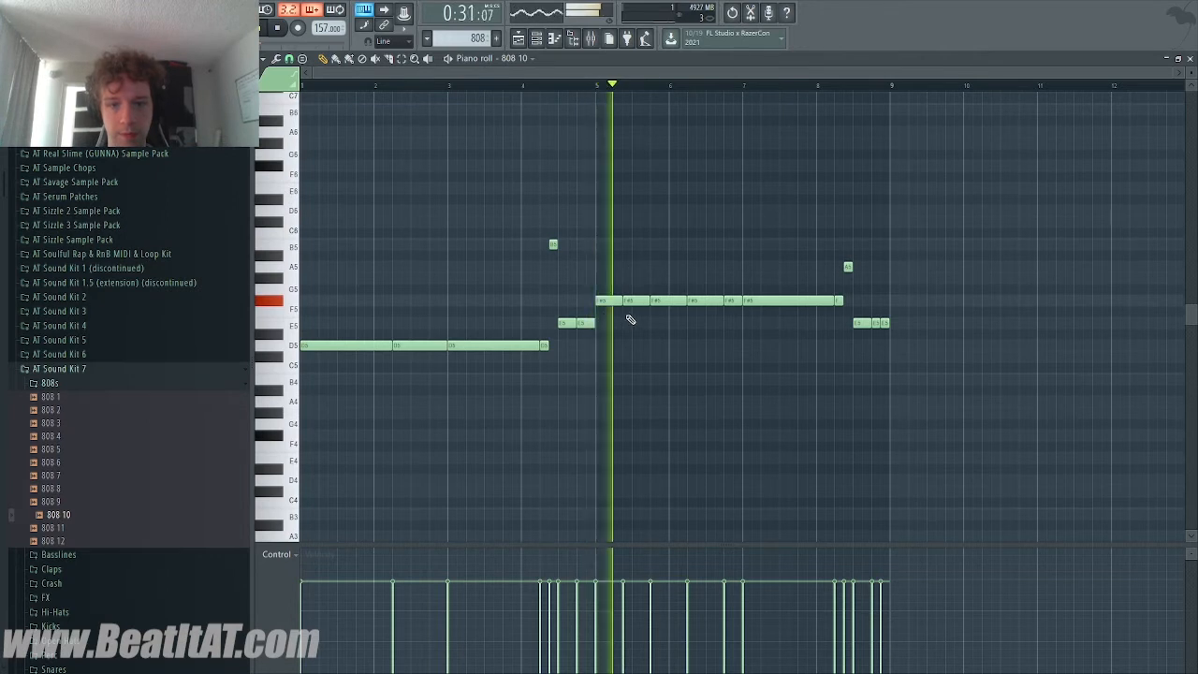
key("space")
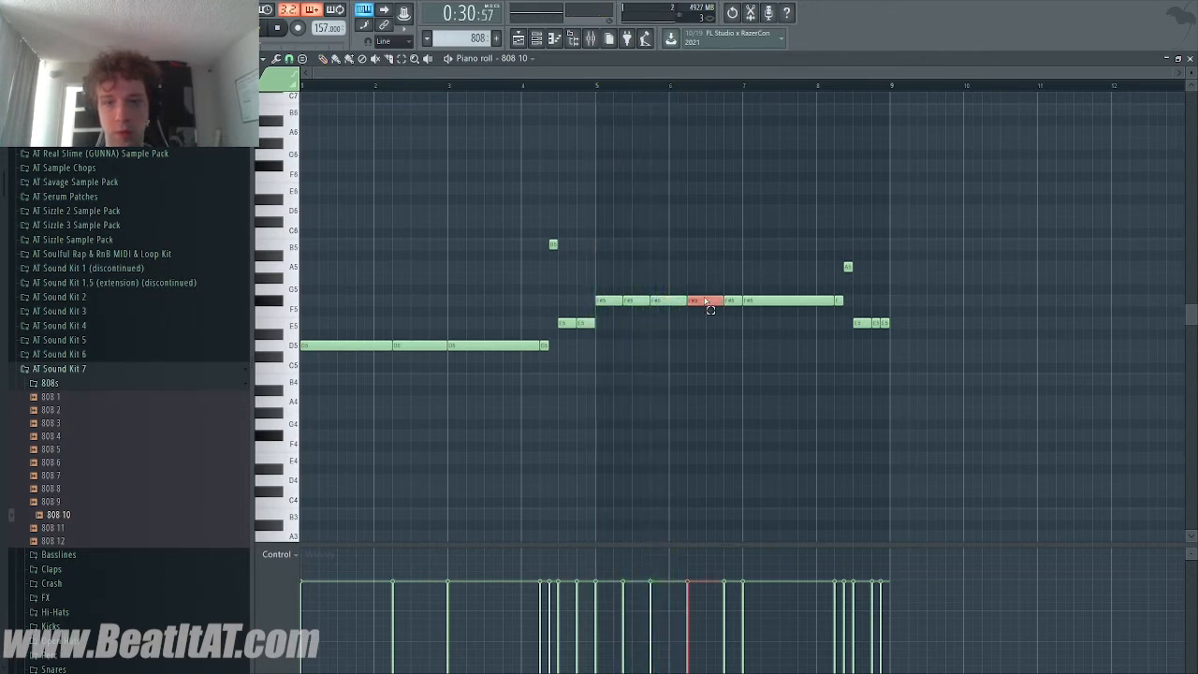
key("space")
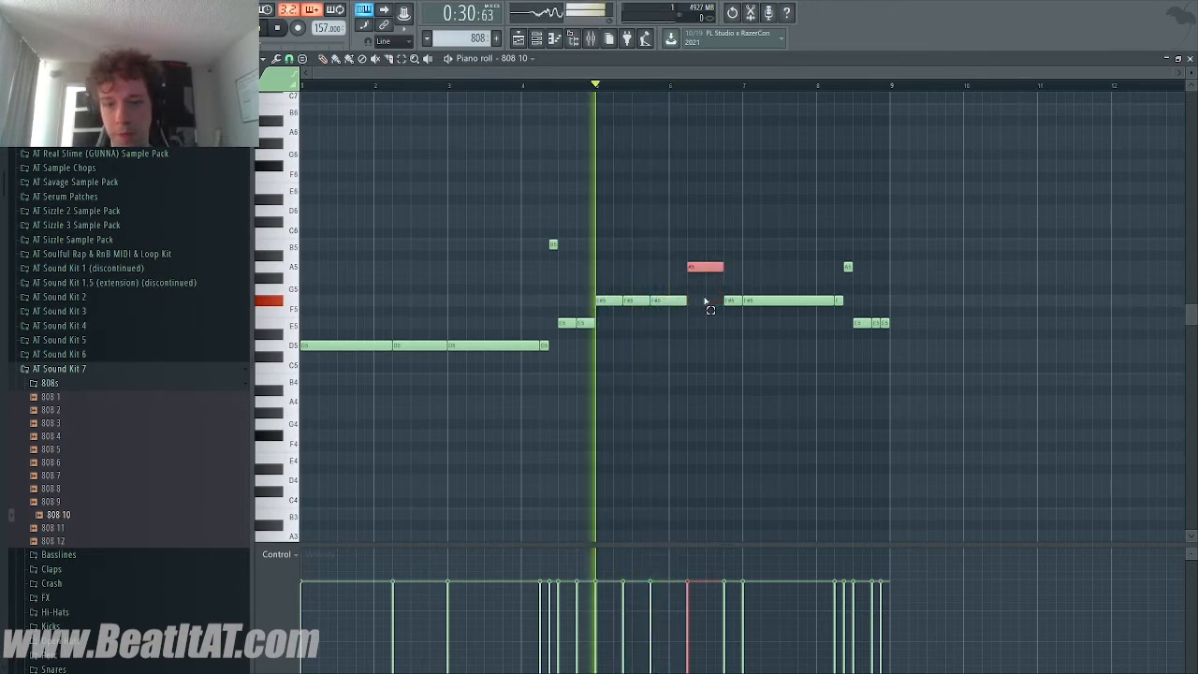
Try moving the short F#5 note just before bar 7 to D6 during playback
left_click(730, 302)
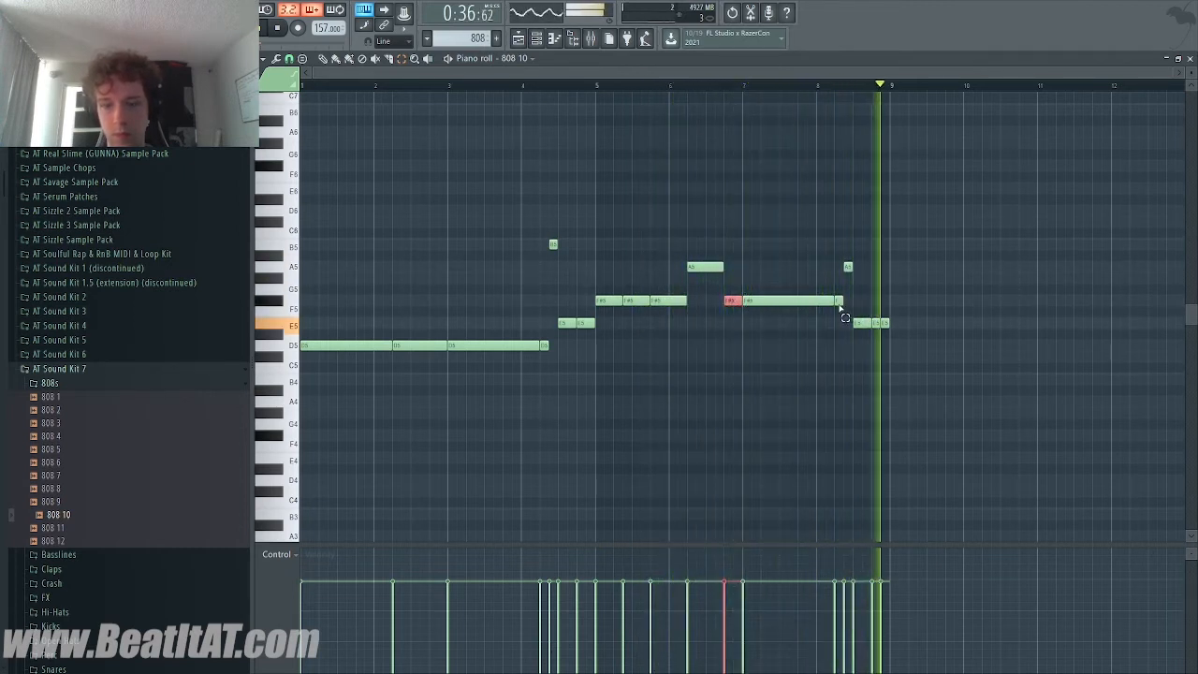
left_click(728, 395)
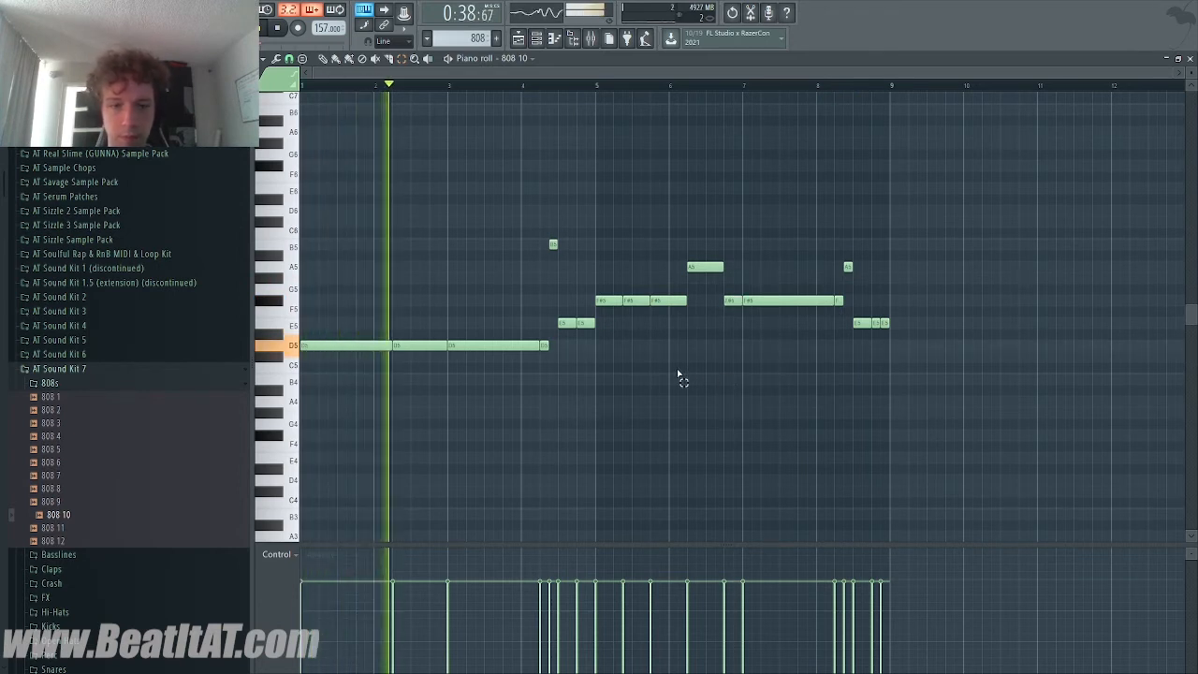
left_click(735, 302)
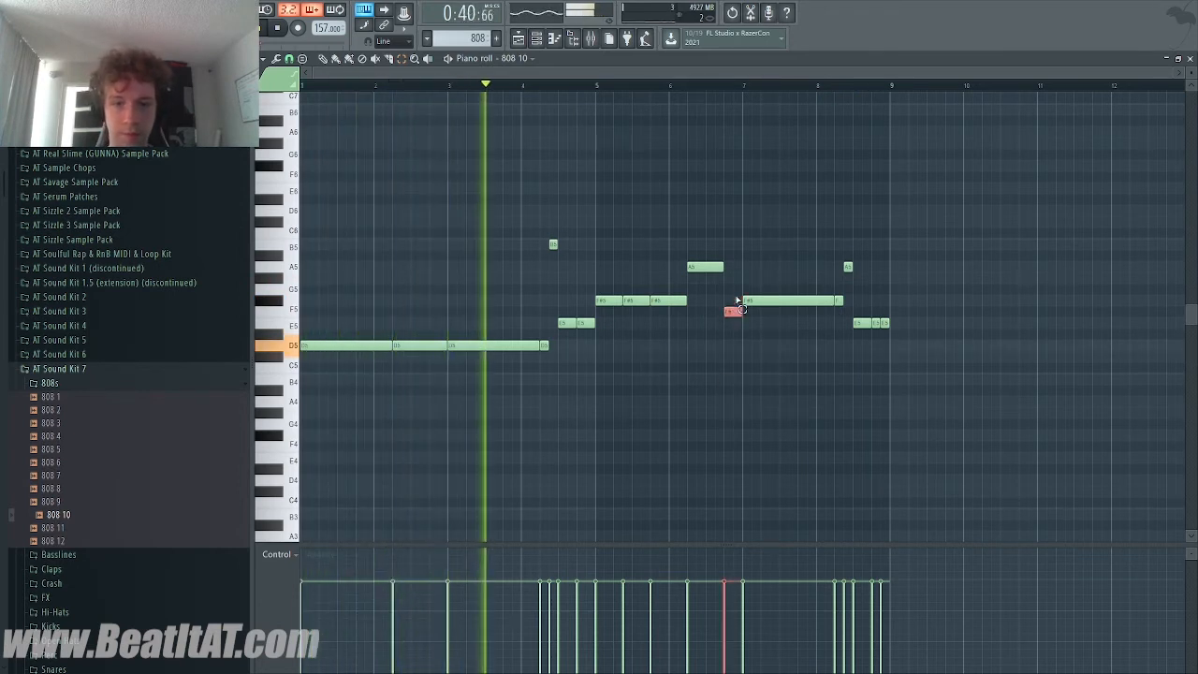
key("Down")
key("Down")
key("Down")
key("Down")
key("shift+Up")
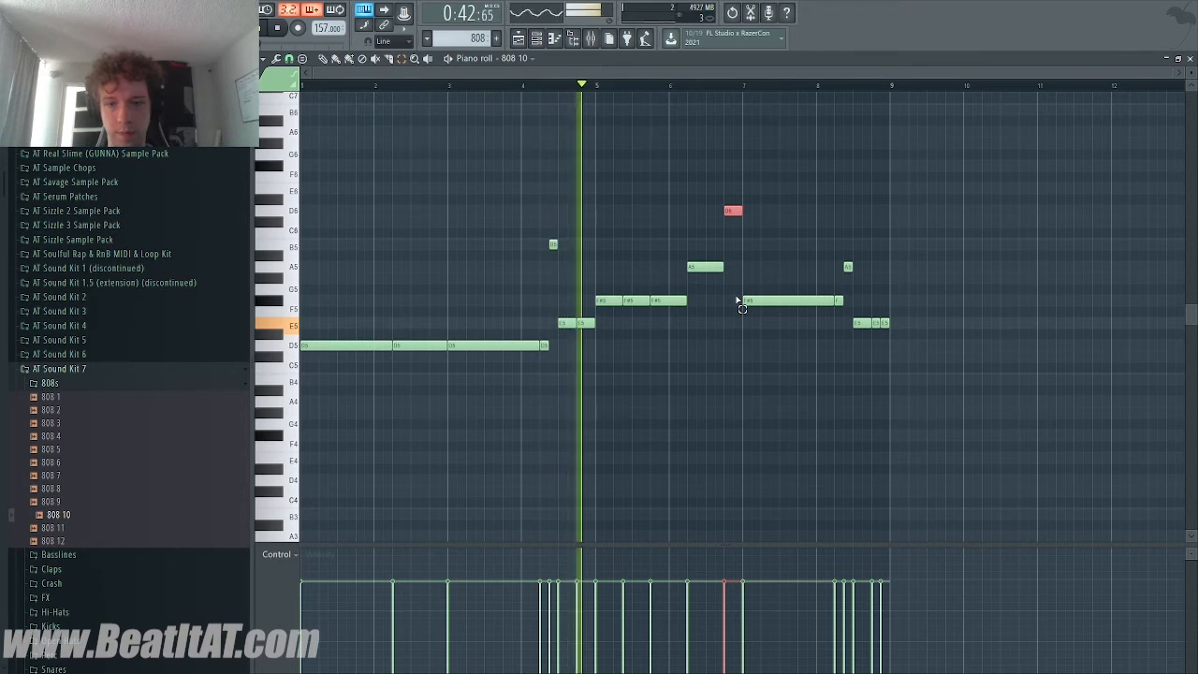
Return the short D6 note just before bar 7 to F#5
left_click(721, 263)
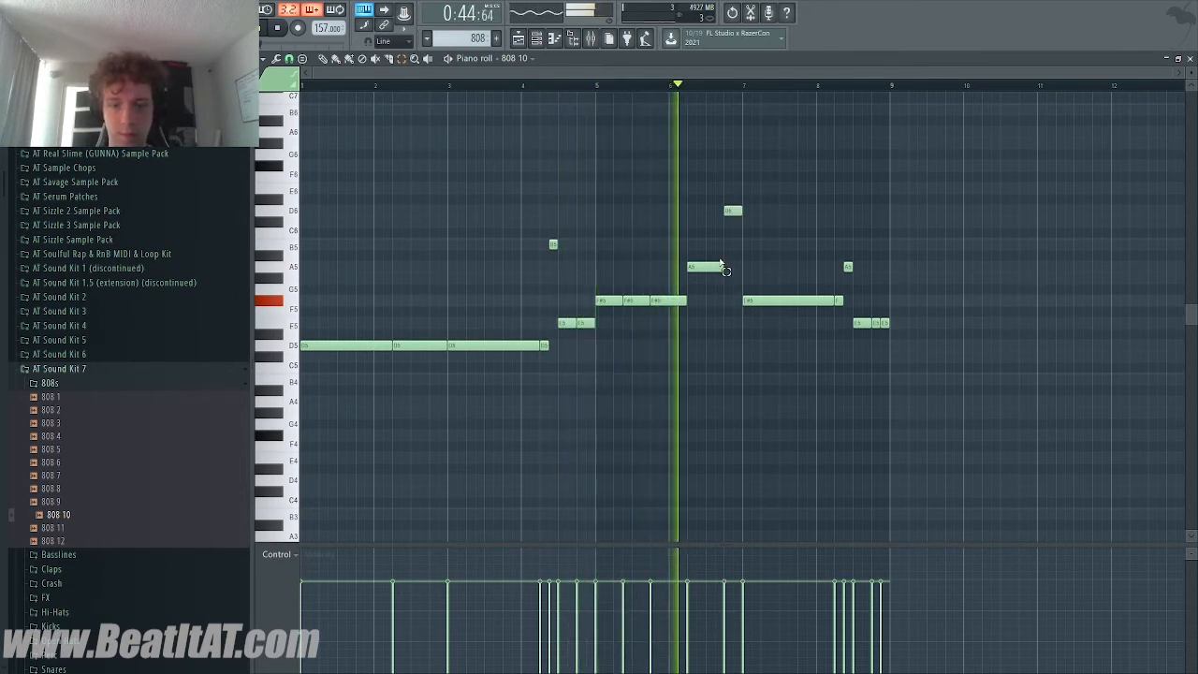
left_click(738, 214)
key("shift+Down")
key("shift+Up")
key("shift+Up")
key("shift+Up")
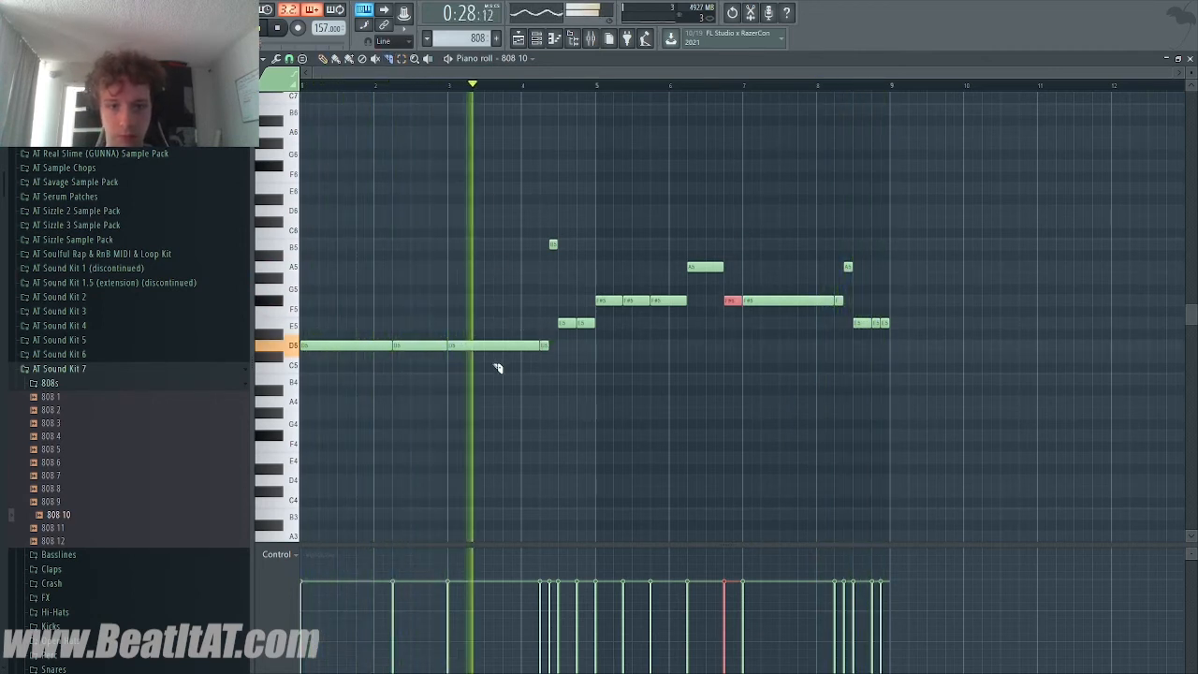
Slice the D5 notes just before and after bar 3 into shorter hits, replay from the chorus start and switch to the Draw tool
key("space")
key("space")
key("space")
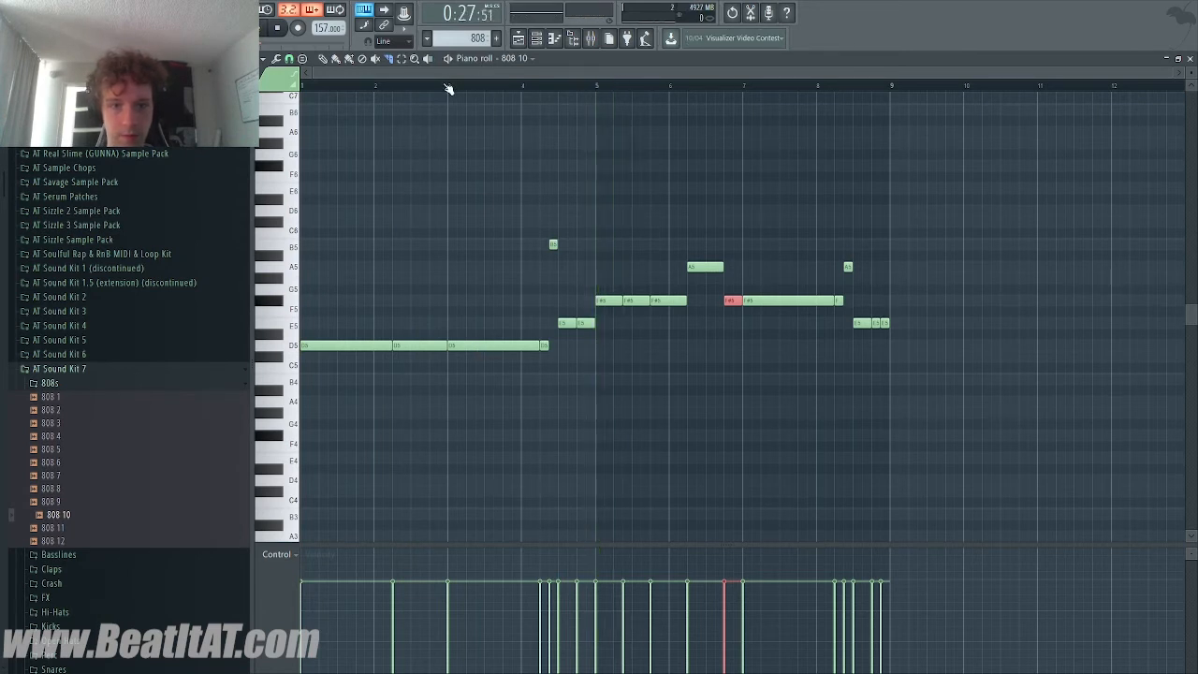
key("space")
key("space")
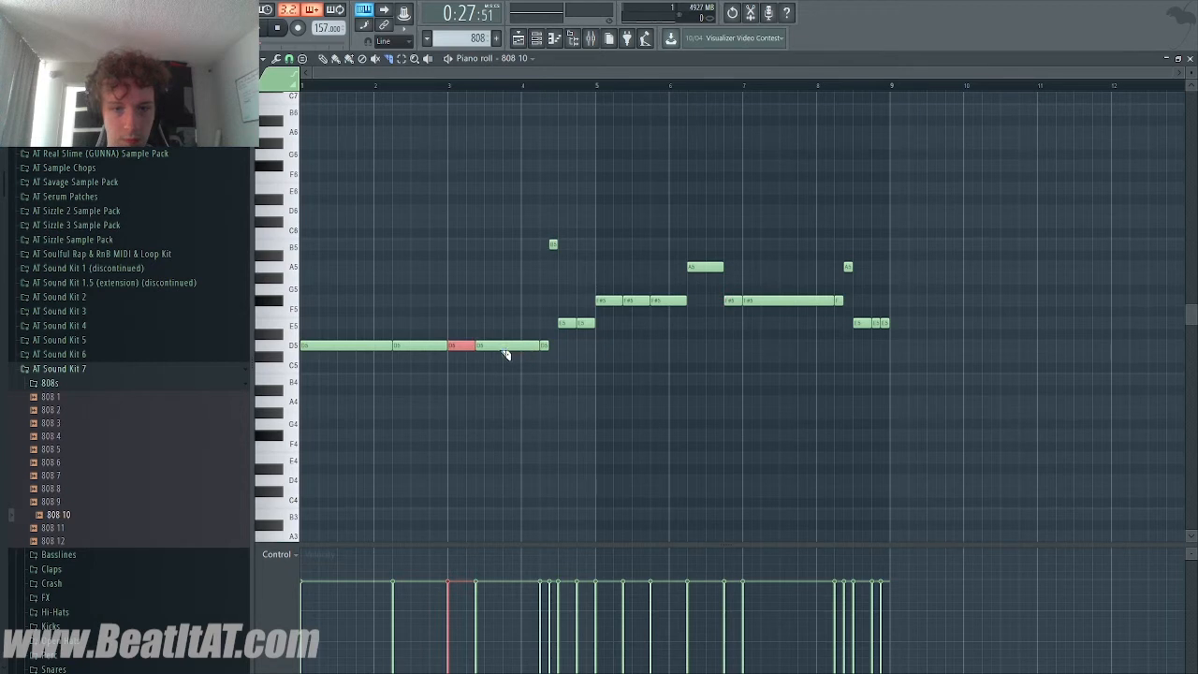
key("space")
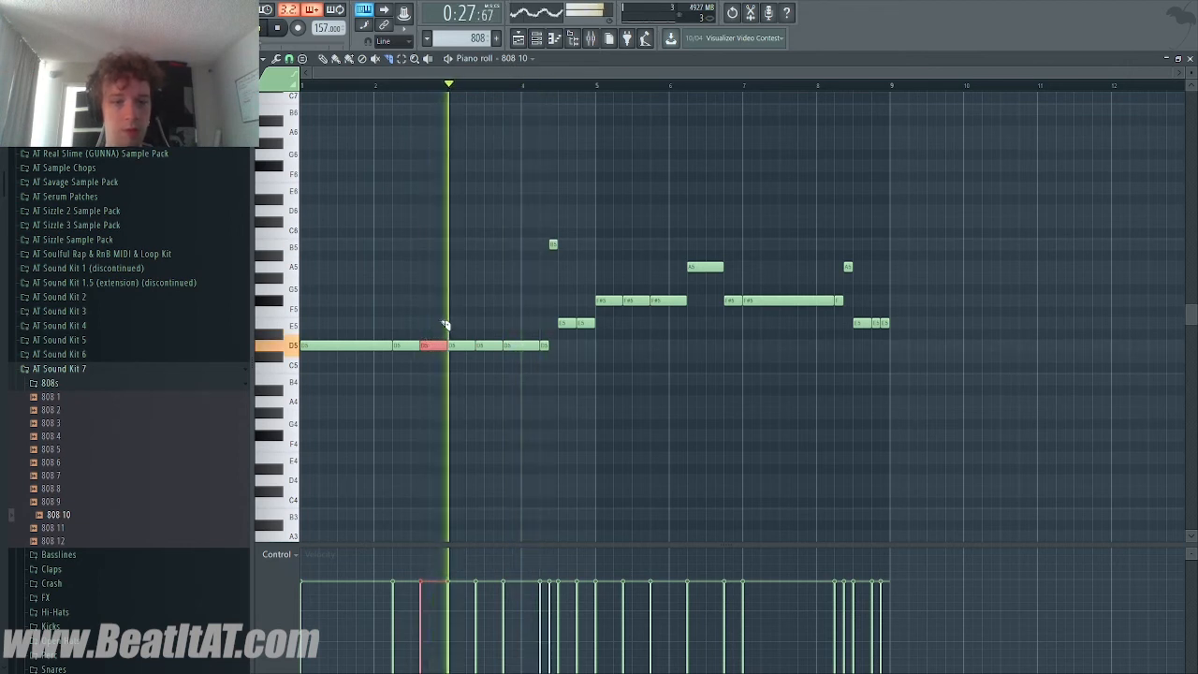
key("space")
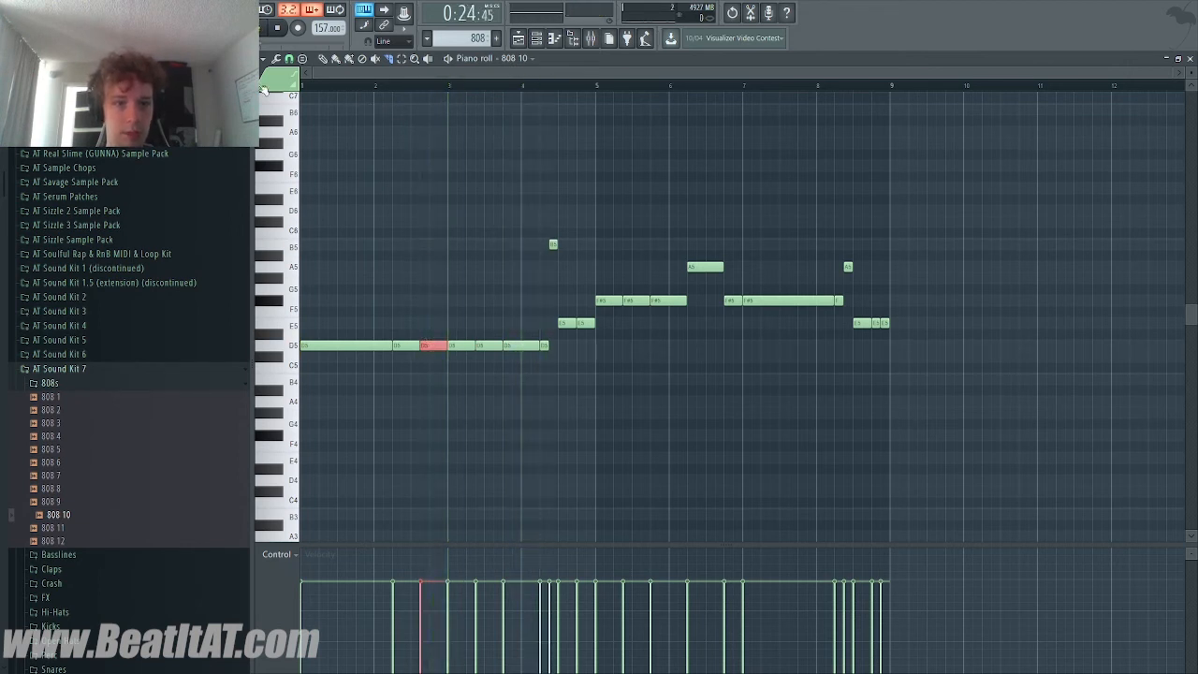
left_click(323, 59)
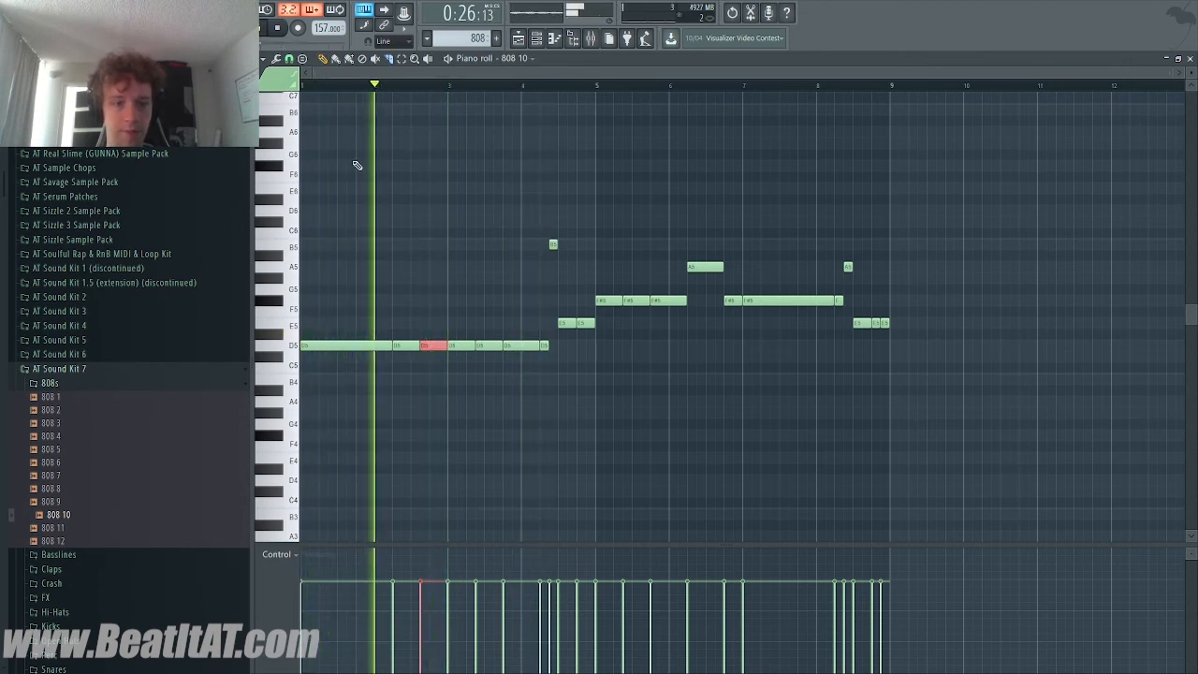
Raise the velocity of all the 808 notes to the same higher level and return to the playlist
left_click(367, 244)
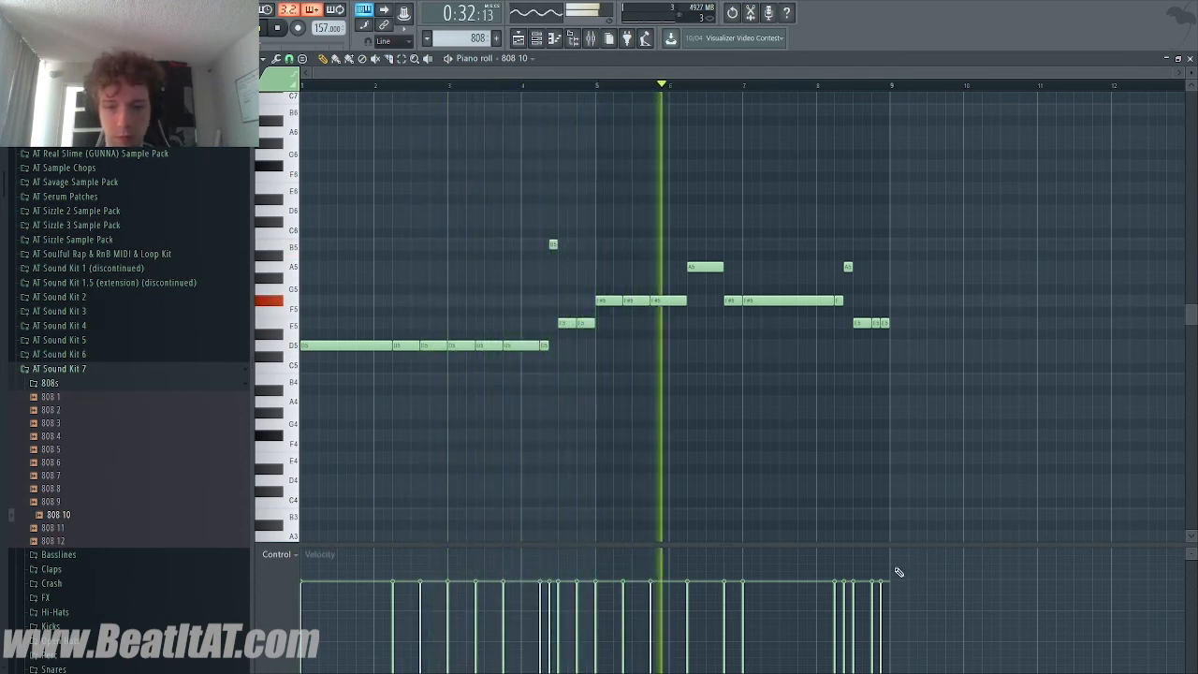
left_click_drag(899, 570, 658, 566)
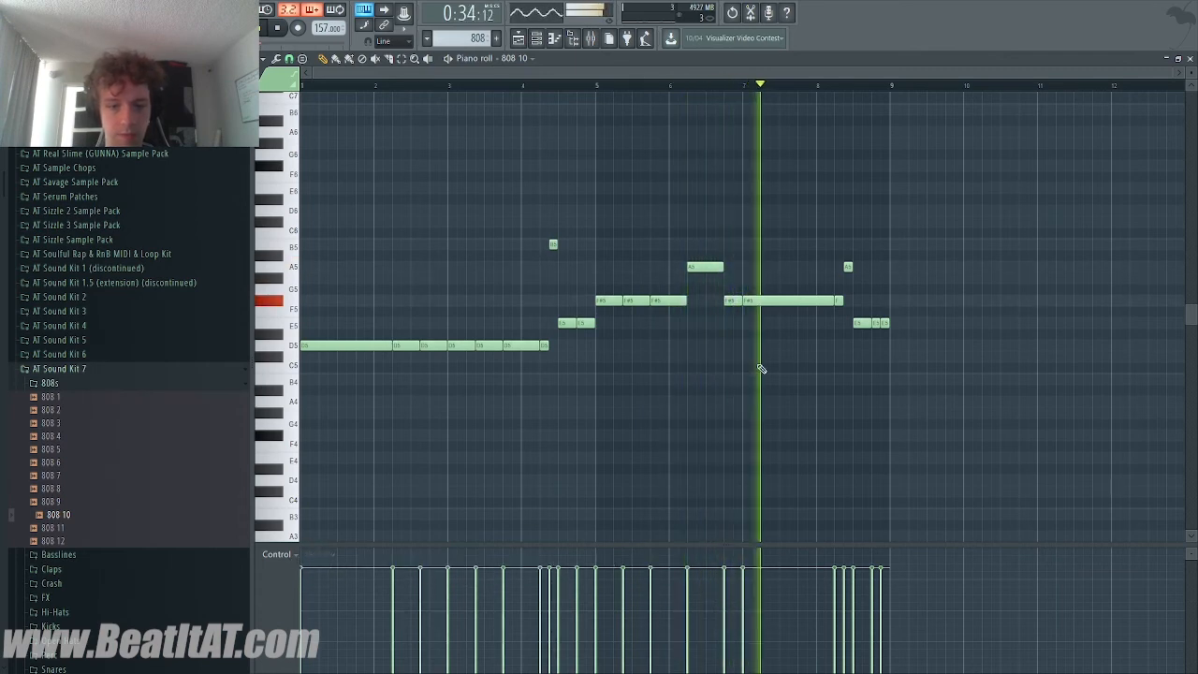
key("F5")
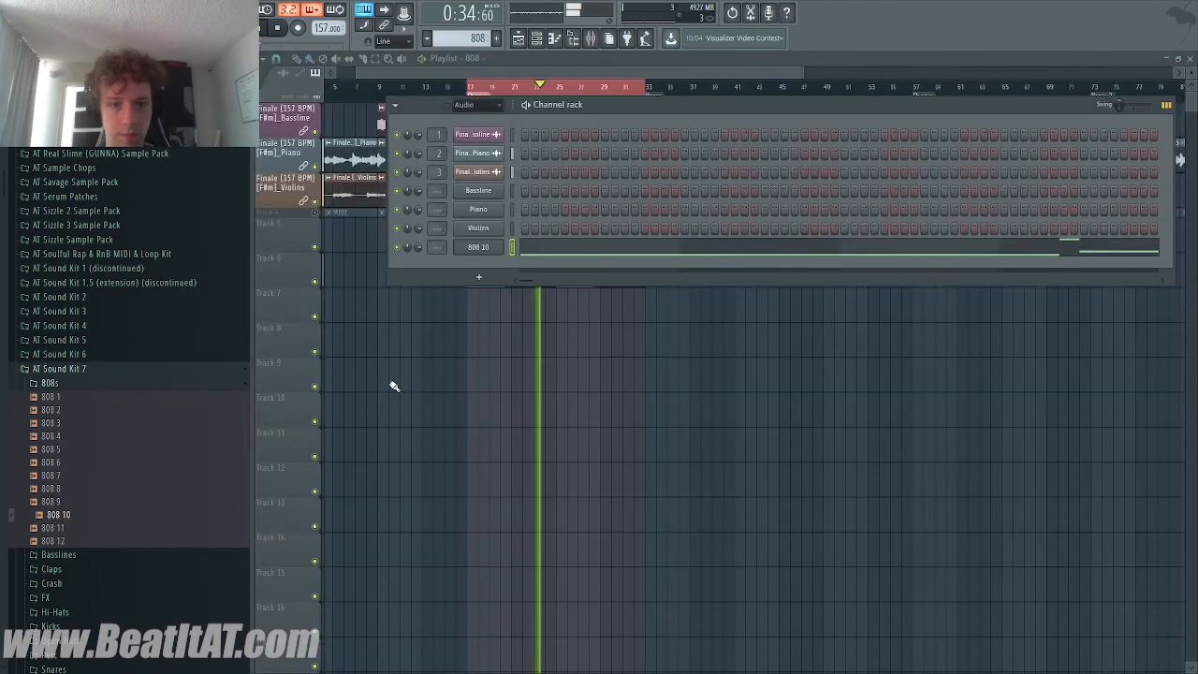
Route the 808 10 channel to mixer track 4, lower that track's fader slightly and close the mixer and channel settings
left_click(478, 248)
left_click(686, 230)
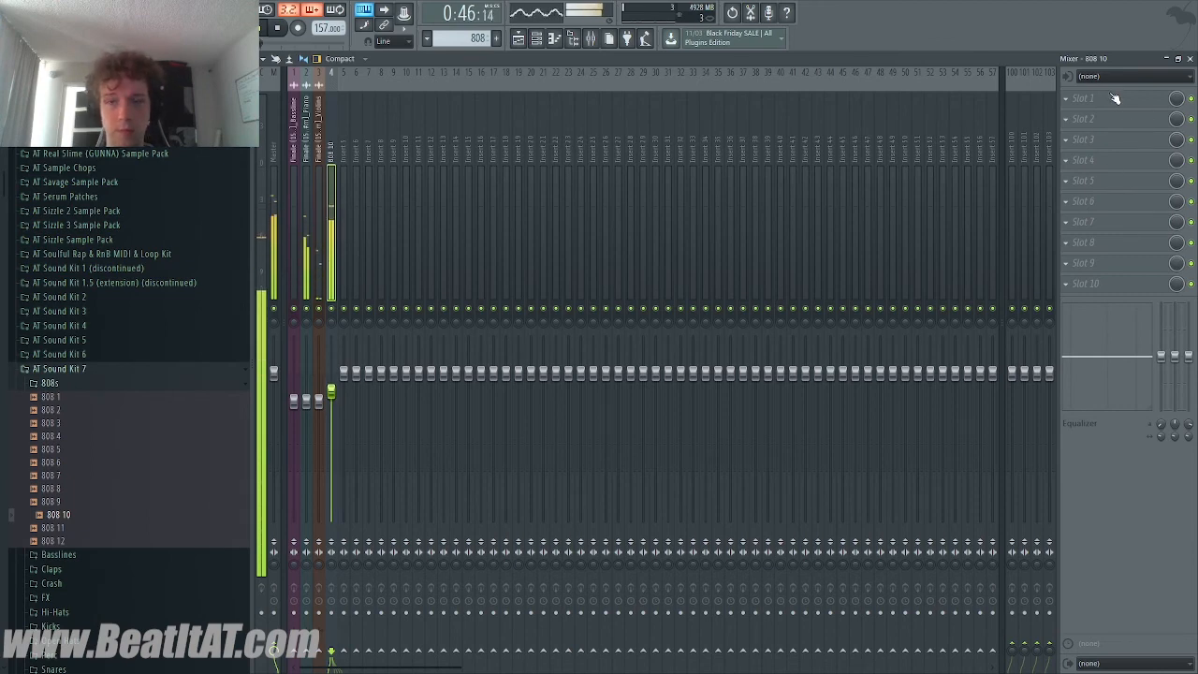
left_click(1189, 58)
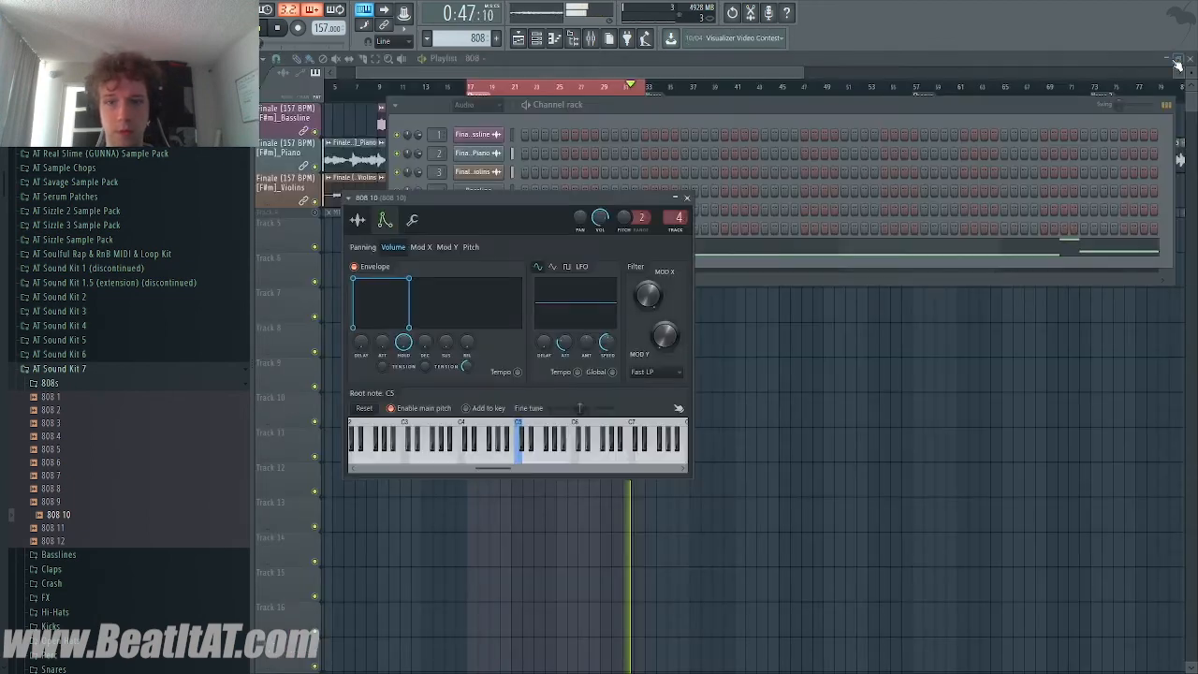
left_click(688, 198)
Stop playback and switch to an empty pattern named Drums in the channel rack
key("F6")
double_click(522, 243)
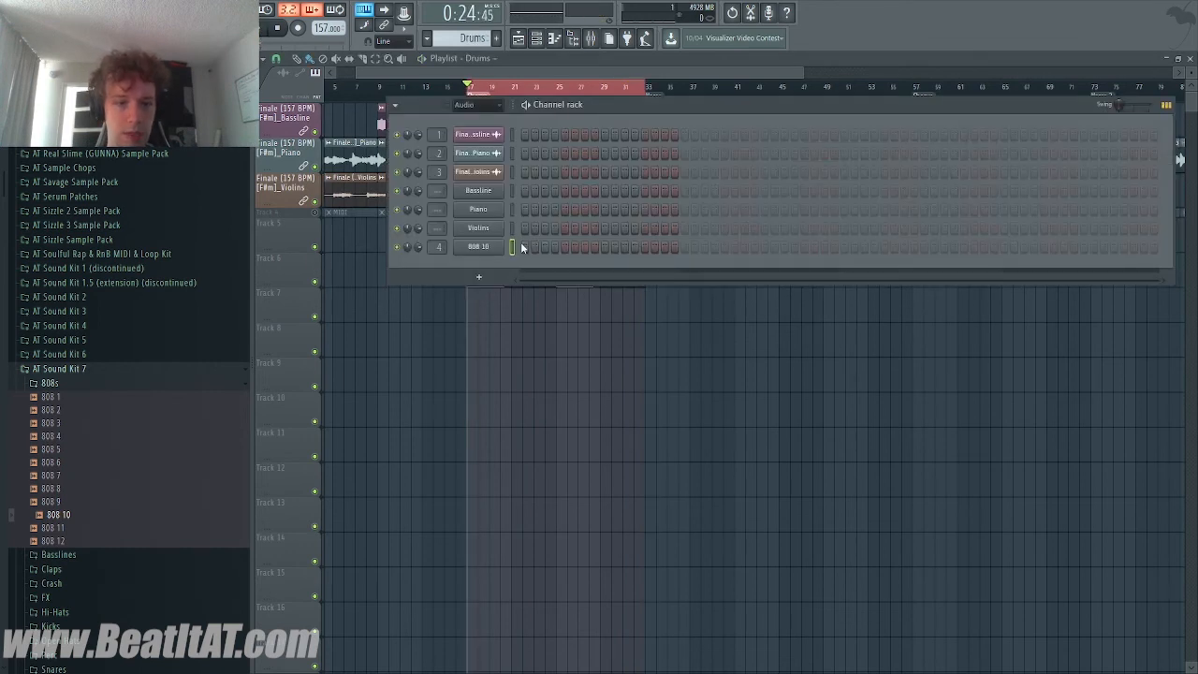